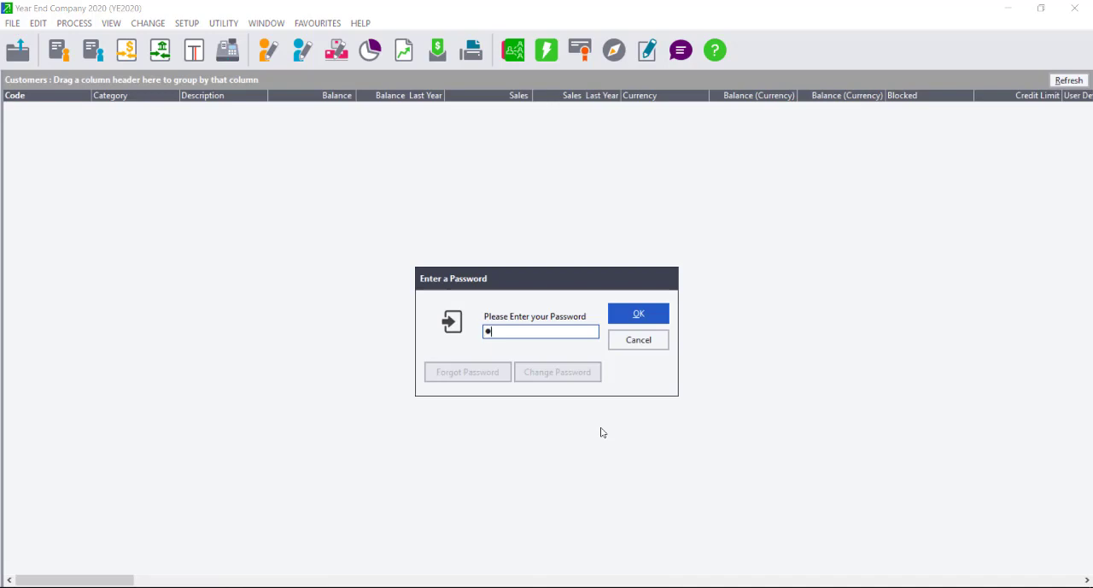
Submit the account password and start the Year End Assistant, accepting the preliminary checks and continuing past the backup overview.
key("Return")
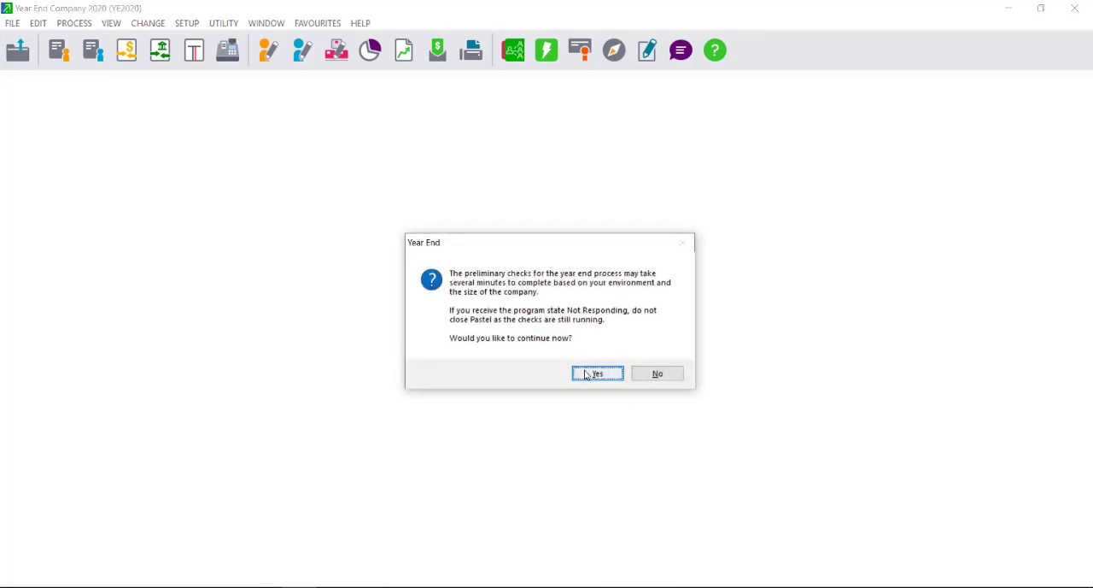
left_click(587, 375)
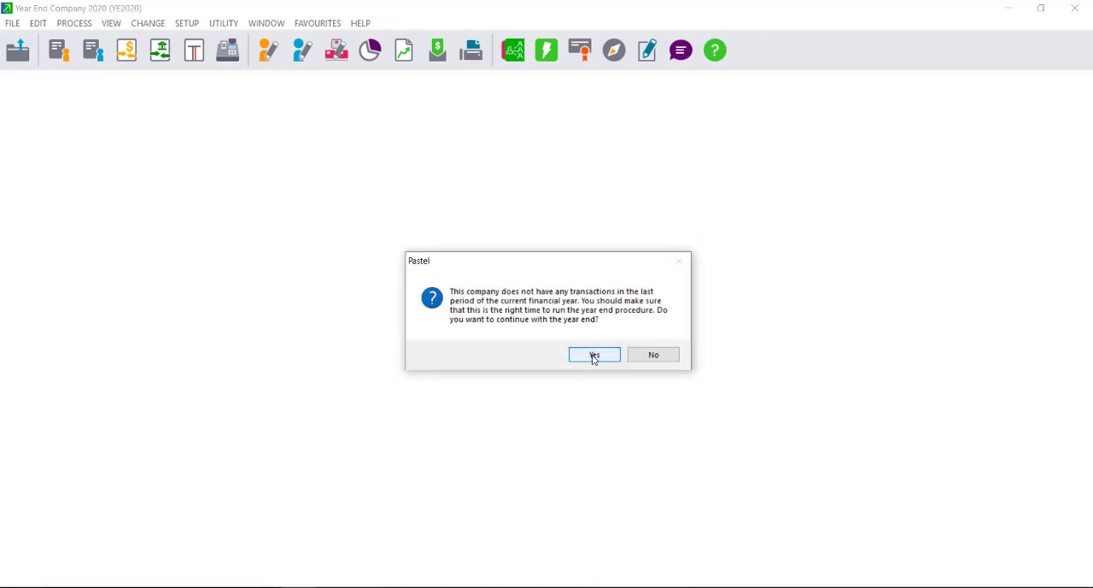
left_click(594, 360)
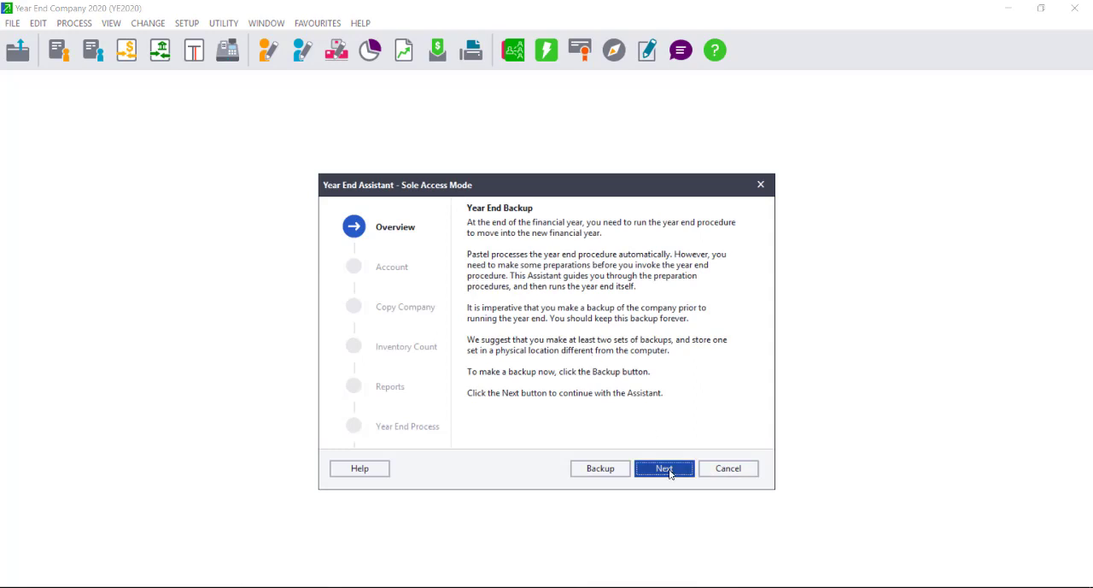
left_click(668, 470)
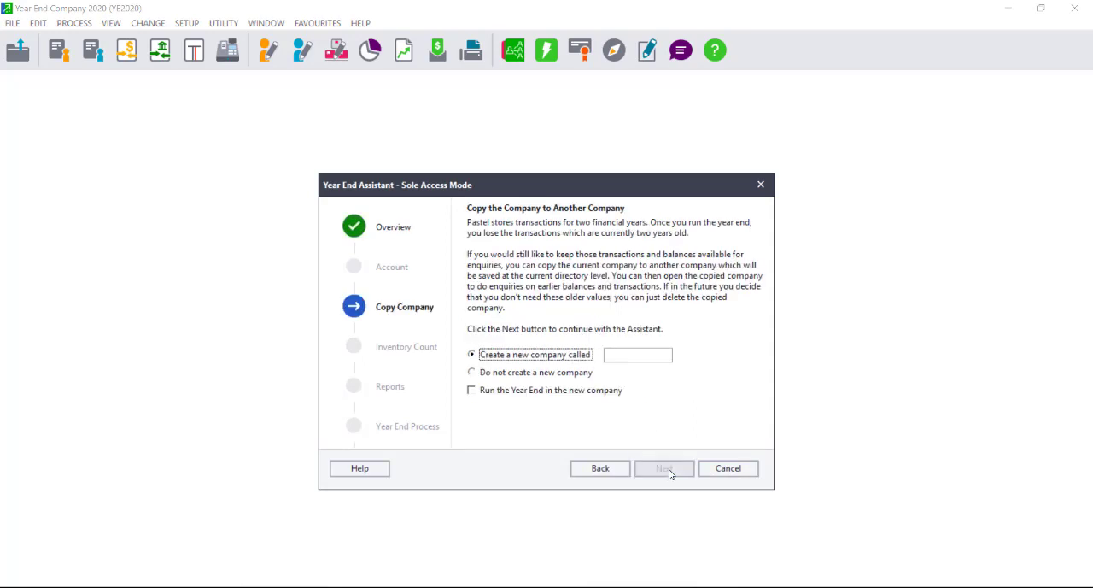
Copy the company to a new company called YE2021, with the year end set to run in the new company.
left_click(628, 354)
type("Y")
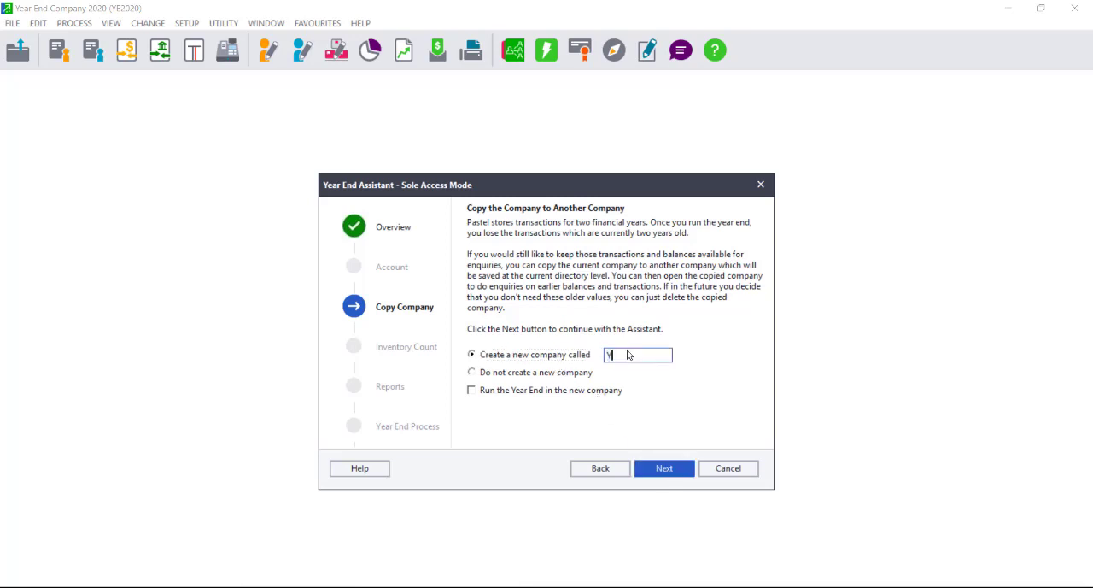
type("E2021")
left_click(473, 390)
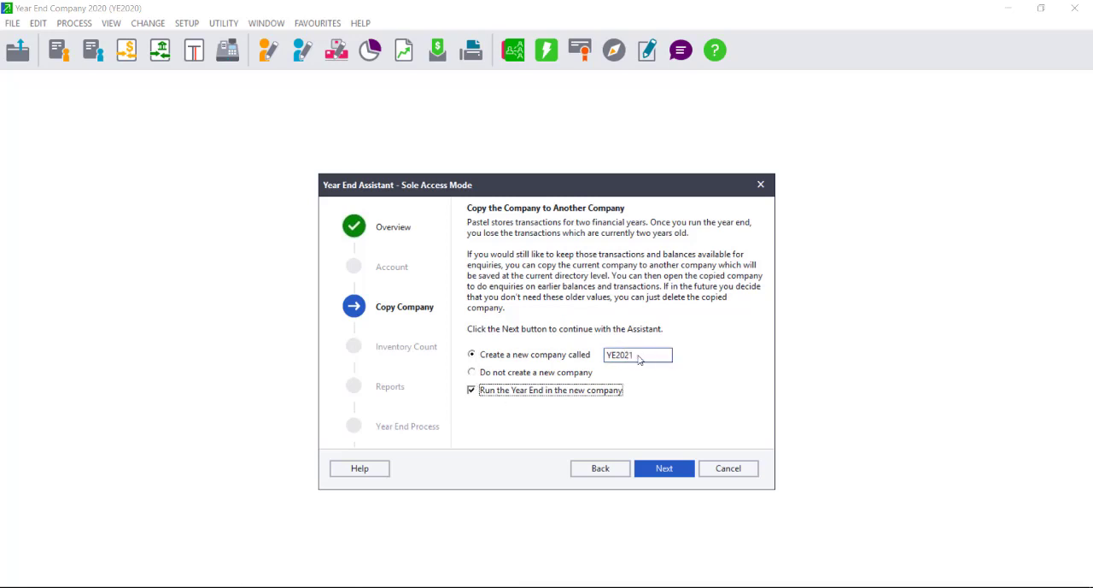
left_click(660, 474)
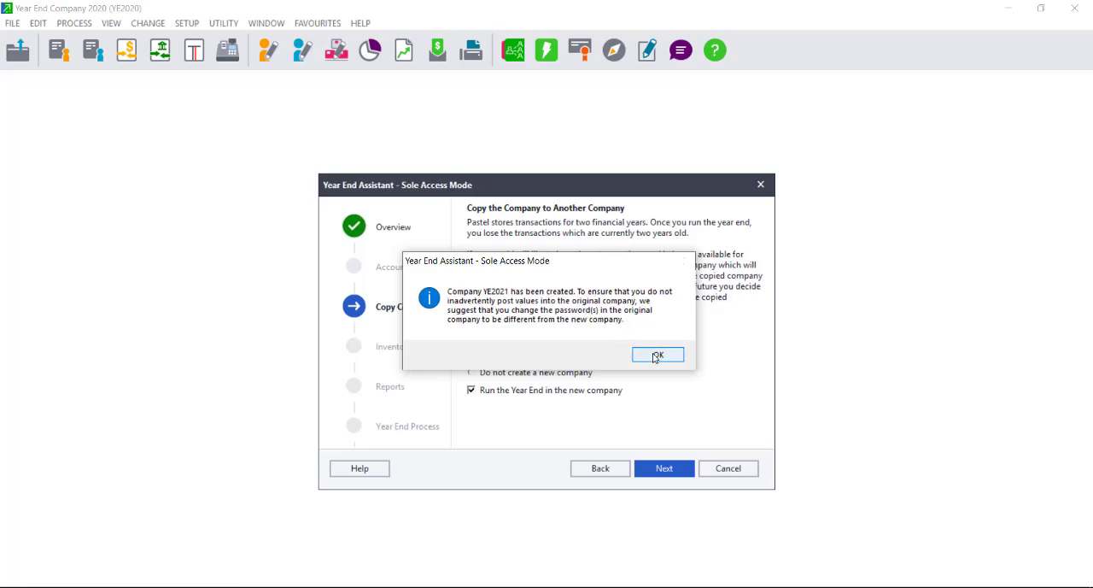
left_click(654, 357)
Process the year end through the remaining assistant pages without changing their options, and finish the assistant.
left_click(664, 470)
left_click(664, 472)
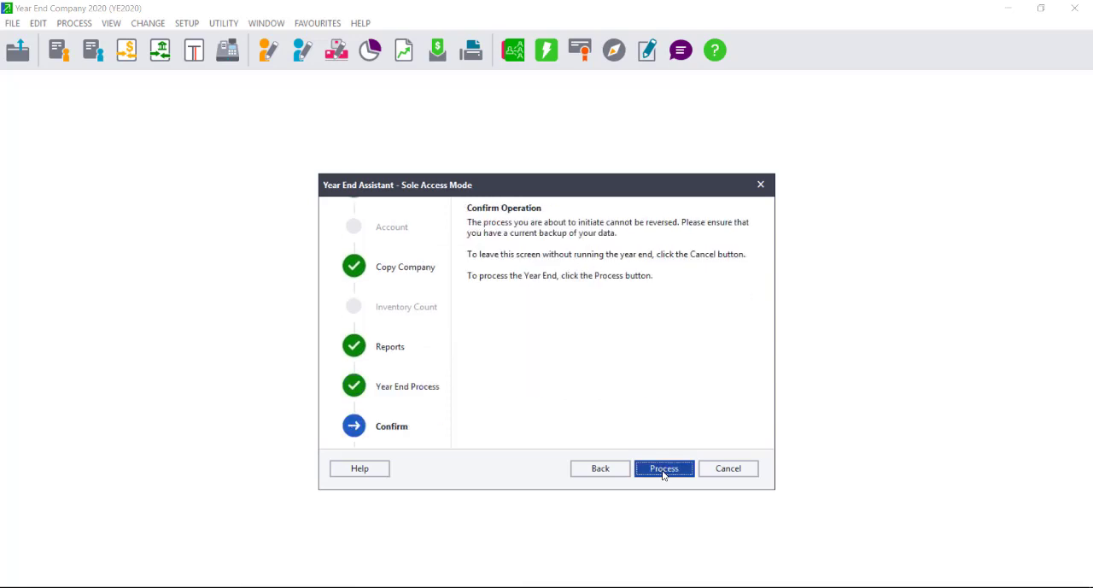
left_click(663, 469)
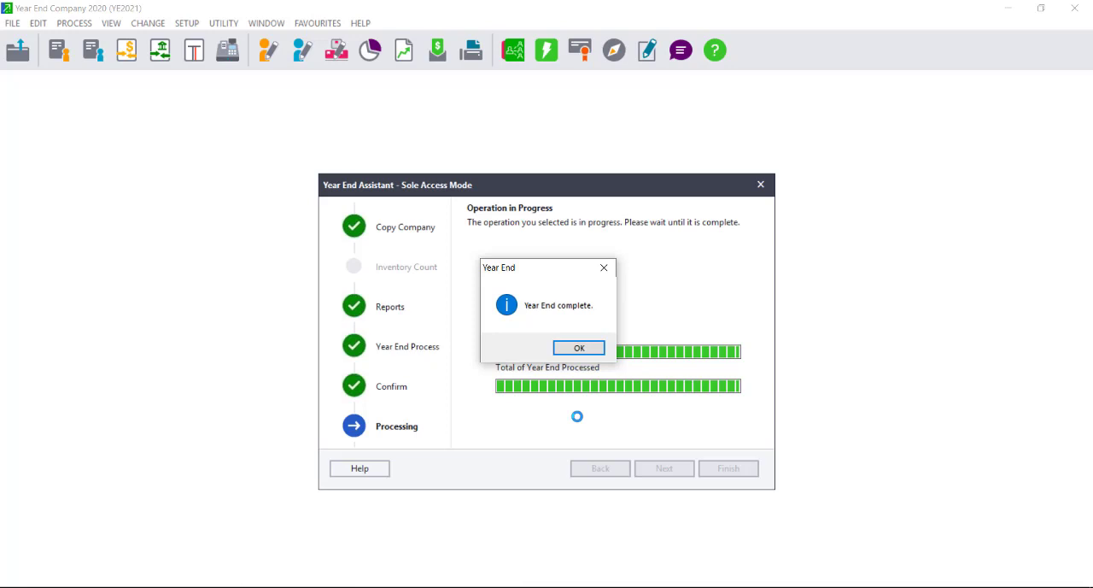
left_click(576, 349)
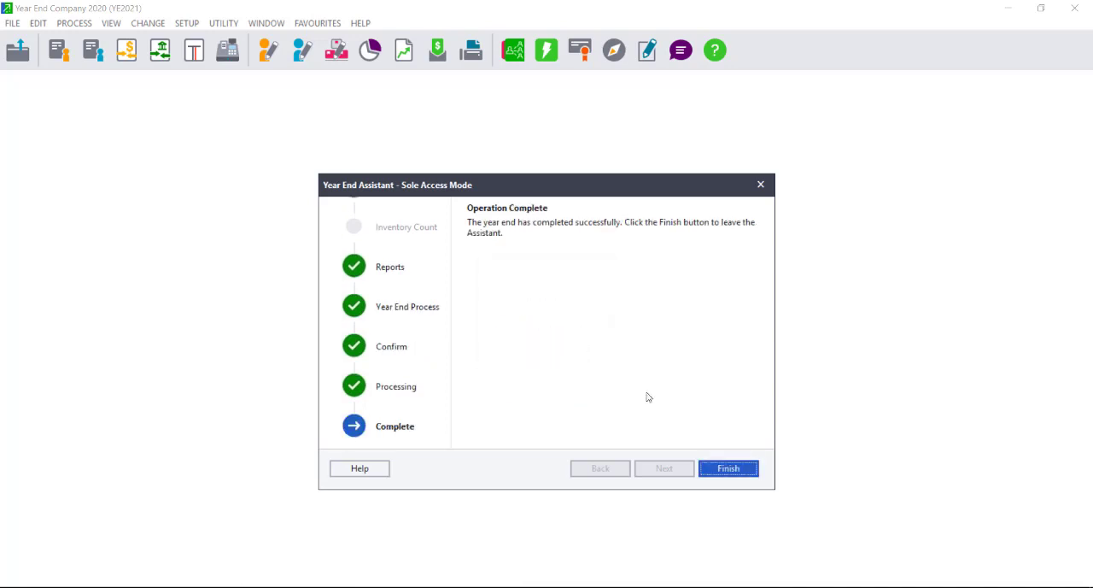
left_click(729, 469)
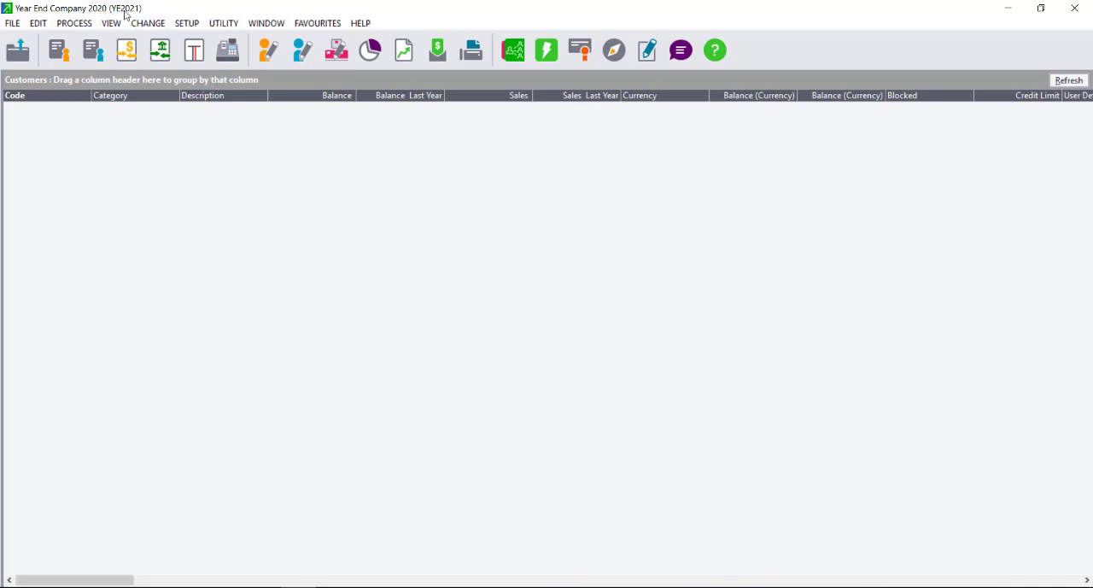
Remove the YE2020 company from the registered company database and confirm the removal.
left_click(7, 25)
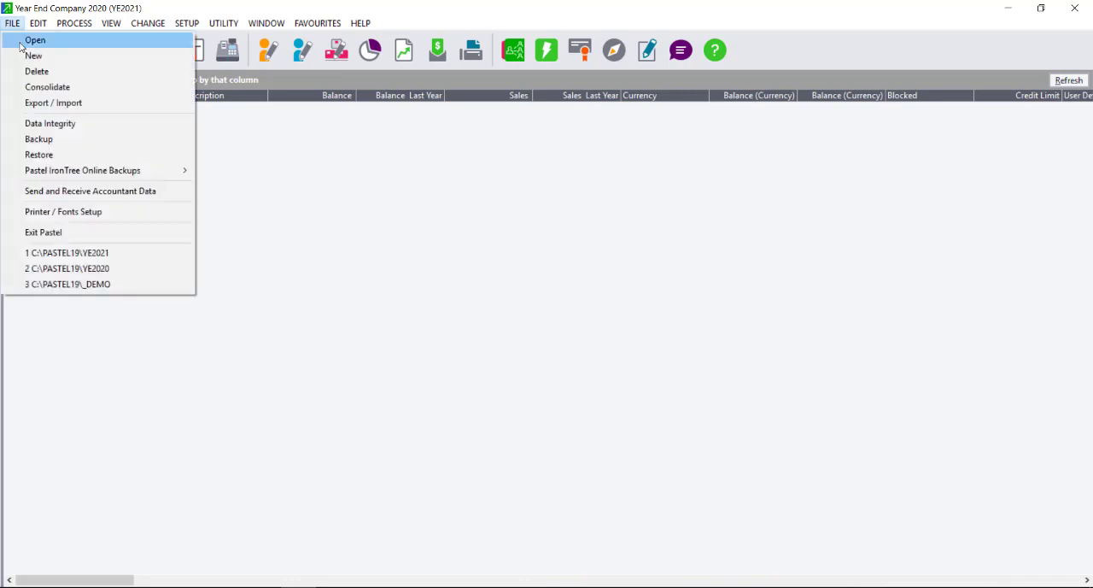
left_click(35, 40)
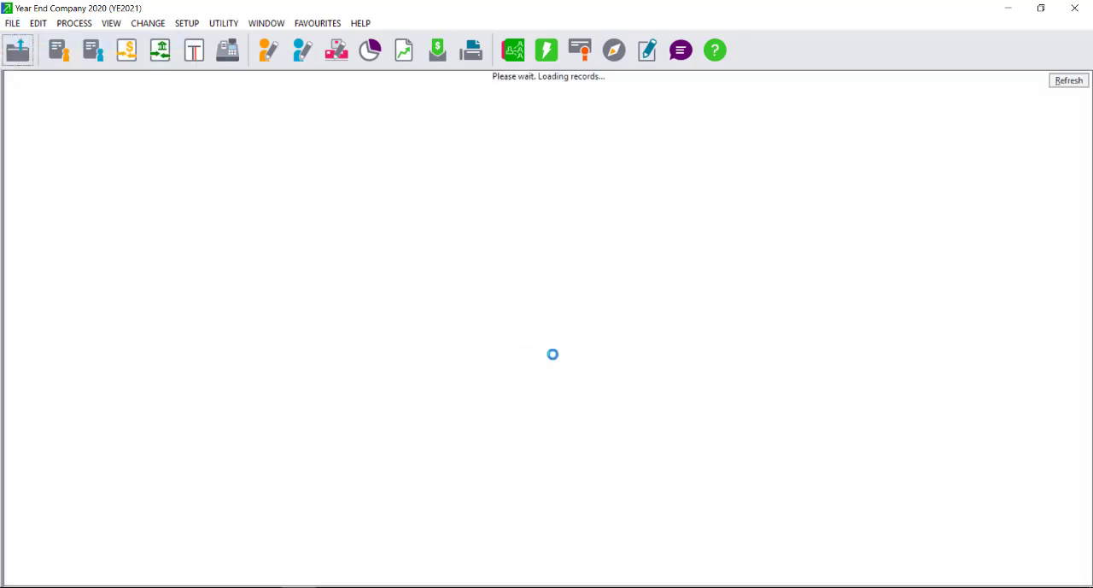
left_click(649, 329)
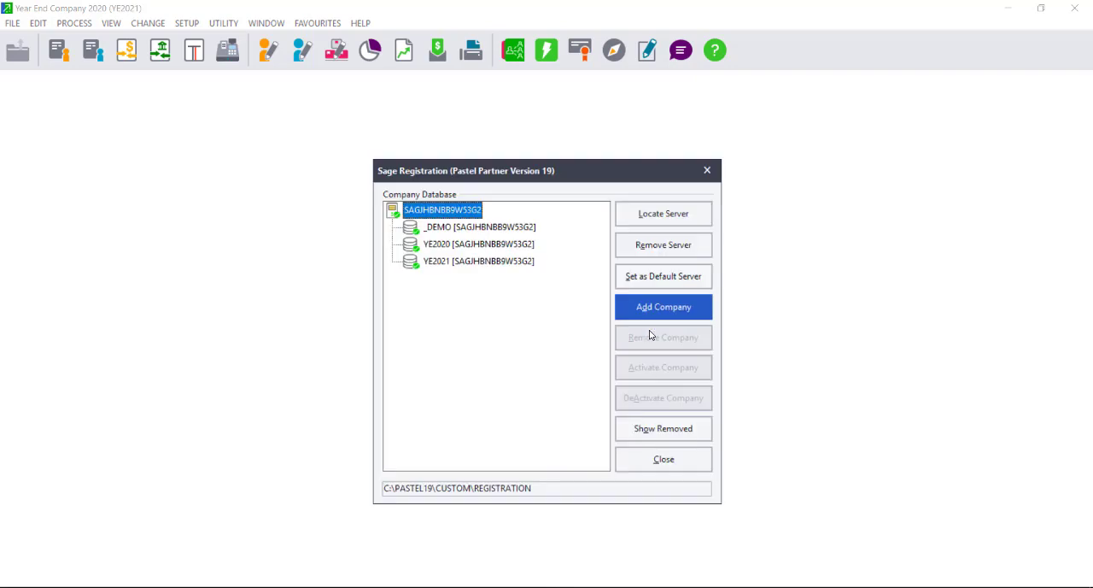
left_click(449, 263)
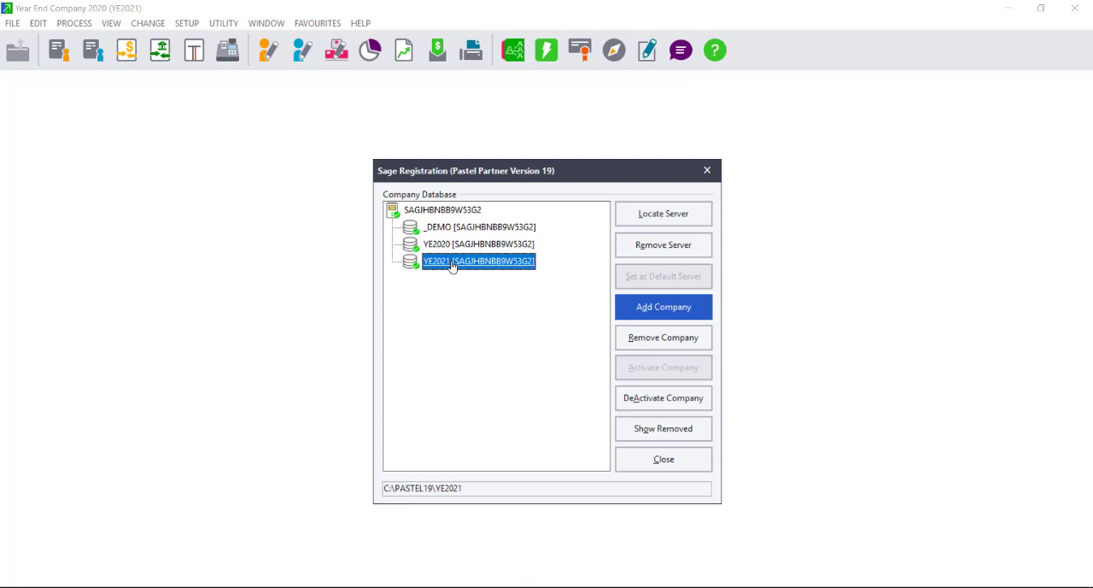
left_click(454, 246)
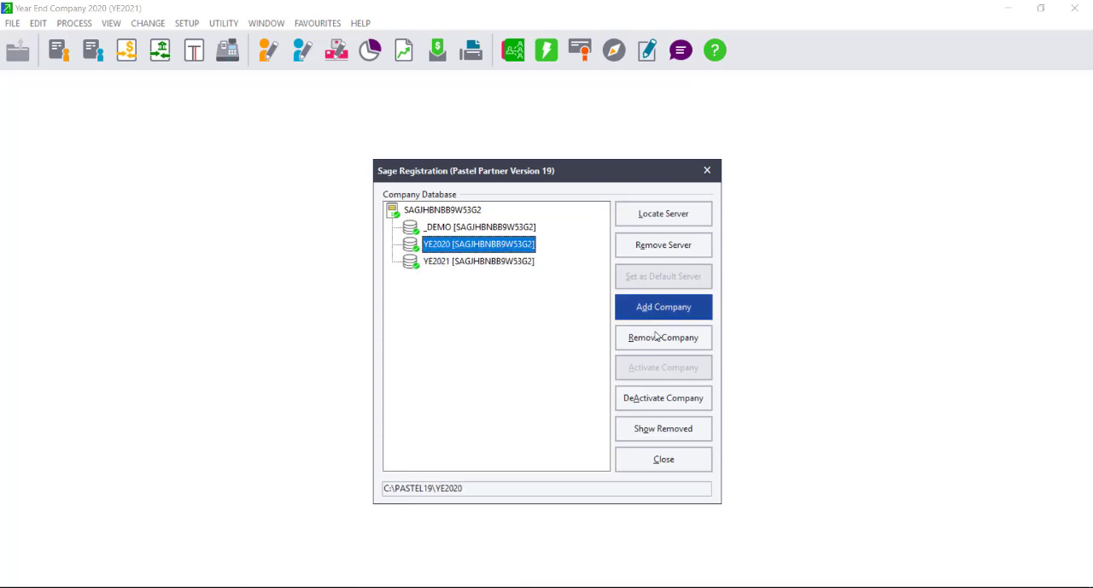
left_click(446, 249)
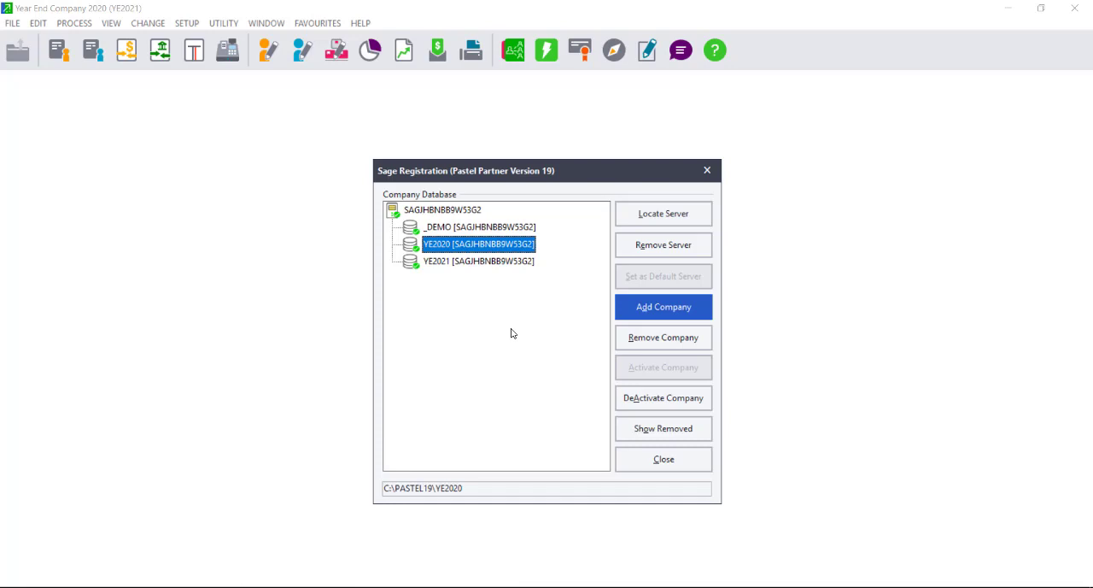
left_click(461, 250)
left_click(656, 340)
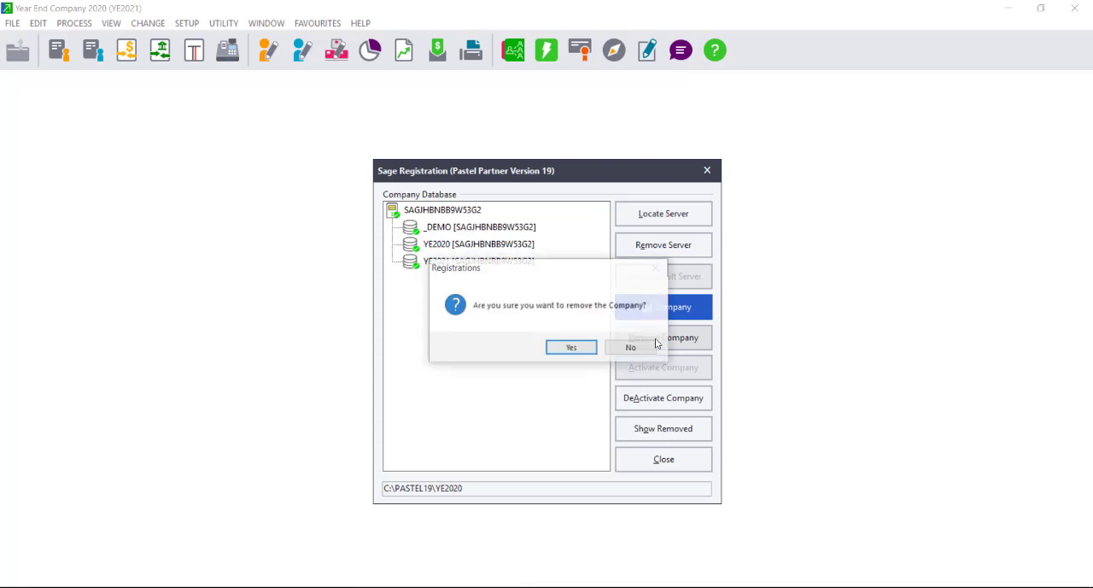
left_click(572, 348)
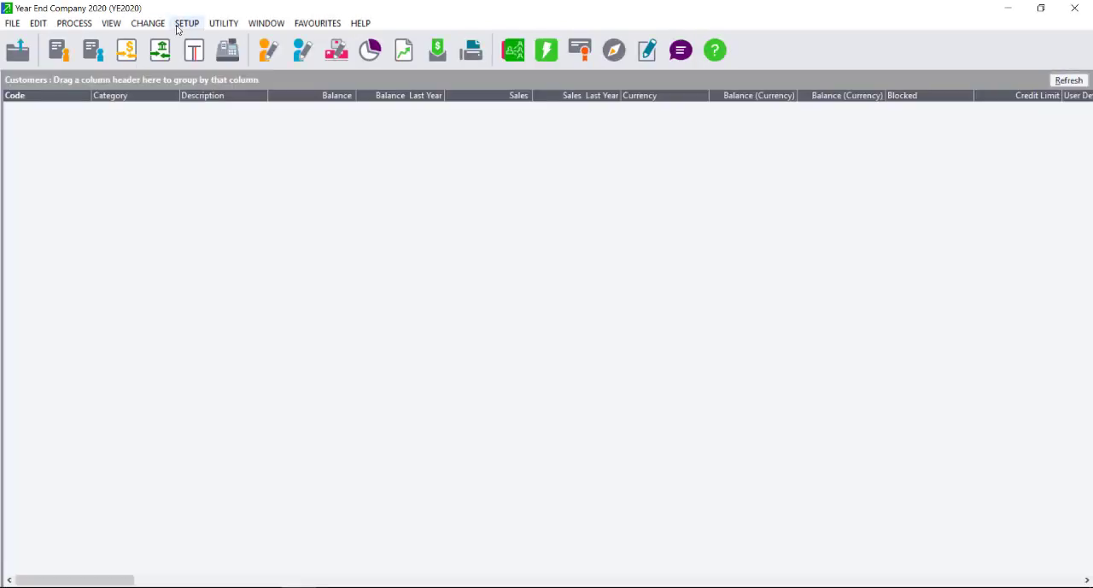
Open the user and password setup for the YE2020 company, entering the account password when asked.
left_click(178, 26)
mouse_move(359, 76)
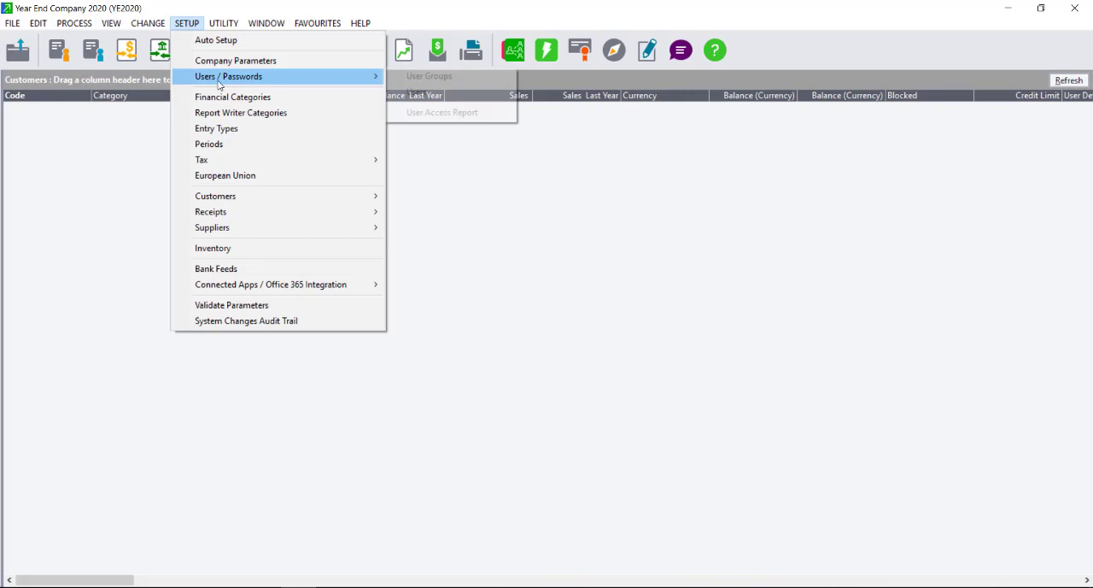
left_click(416, 92)
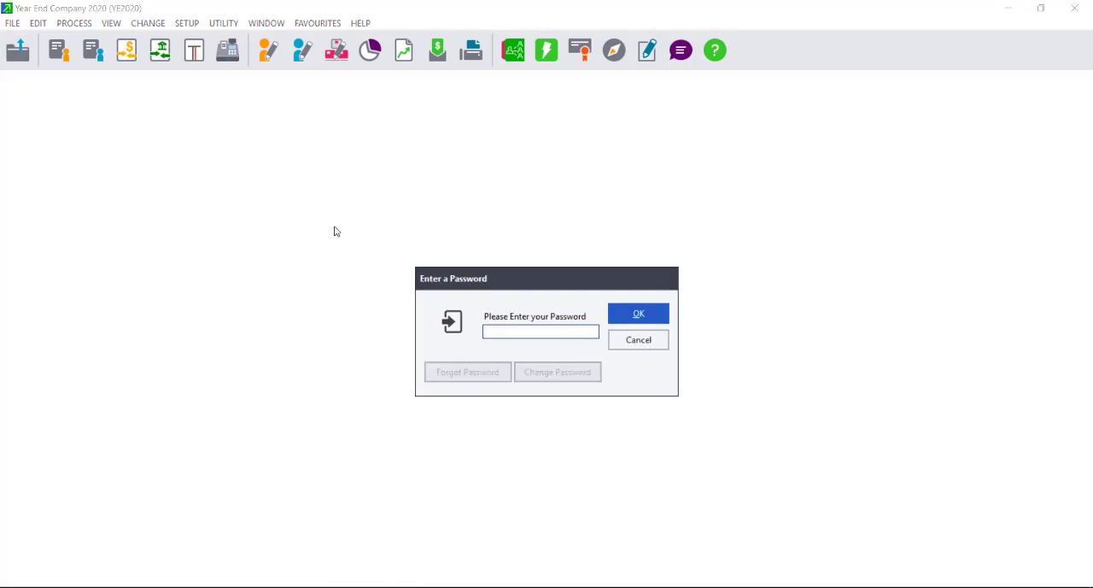
type("•")
key("Return")
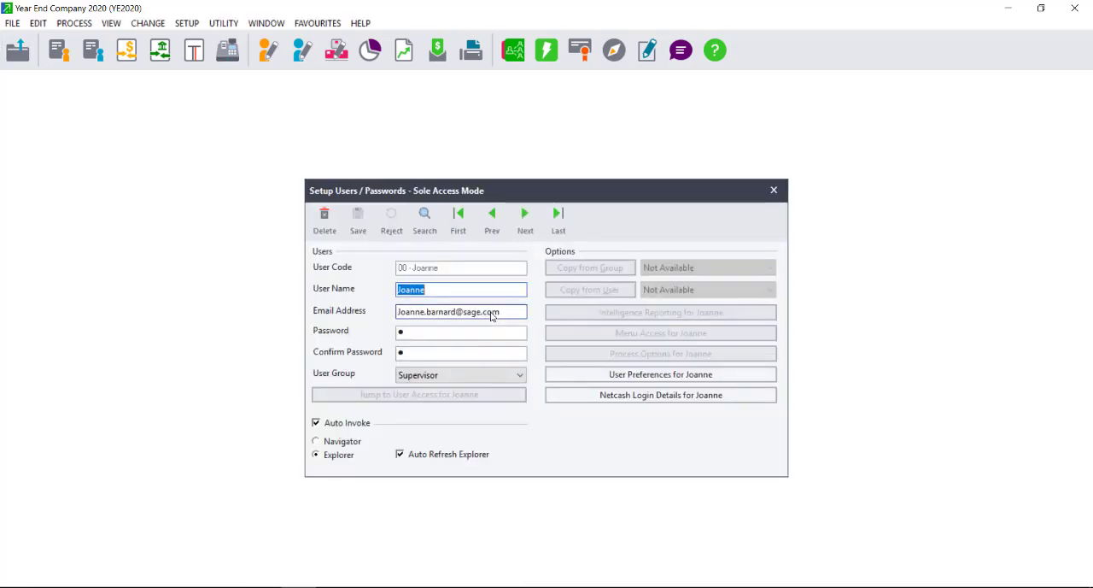
Enter and confirm a new password for the supervisor user, save the record and close the user setup.
left_click(410, 335)
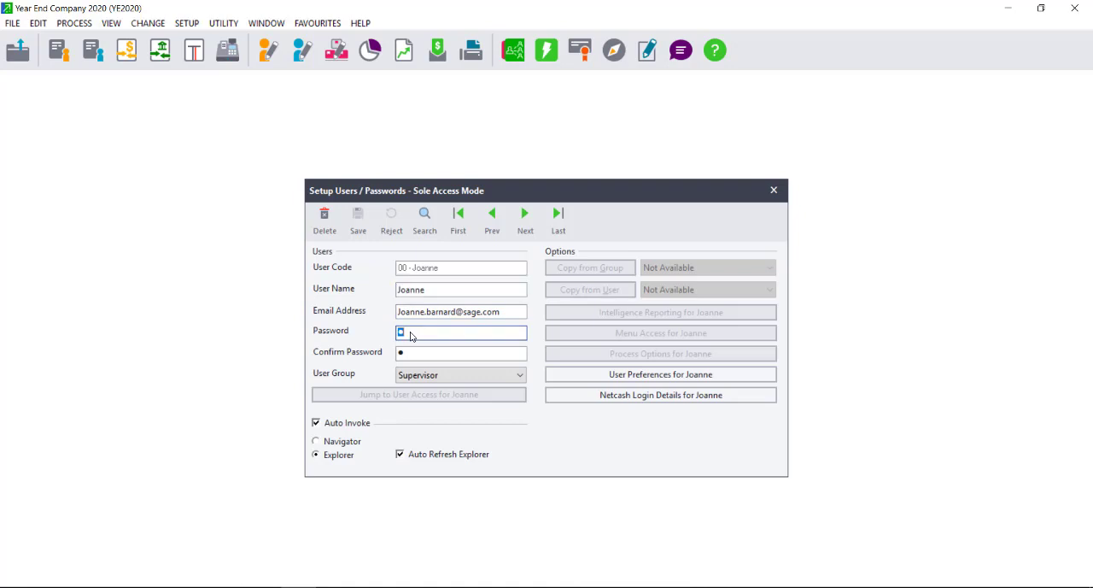
key("BackSpace")
type("1")
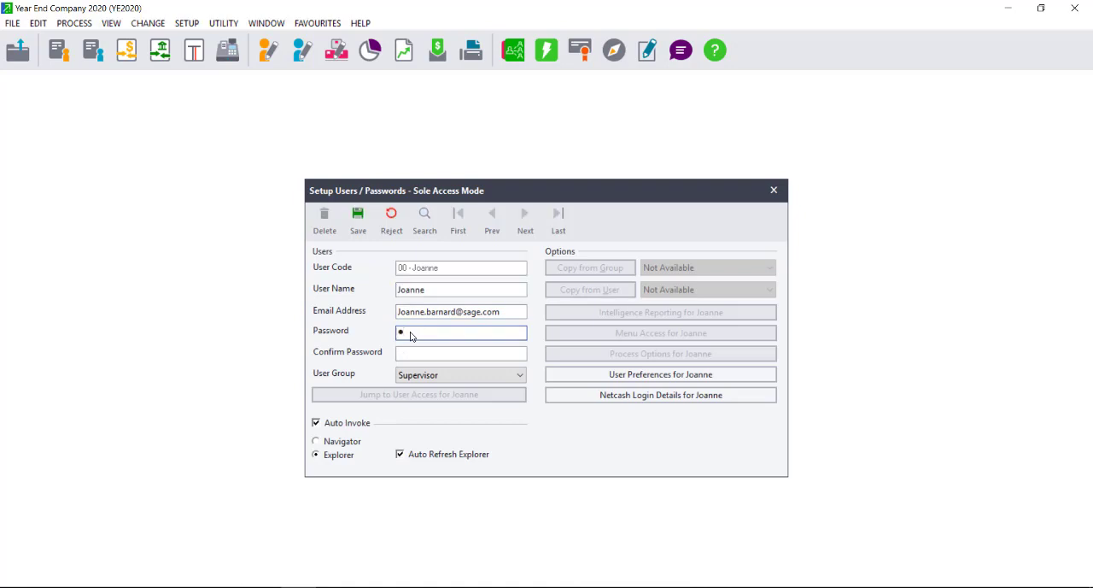
key("Tab")
type("1")
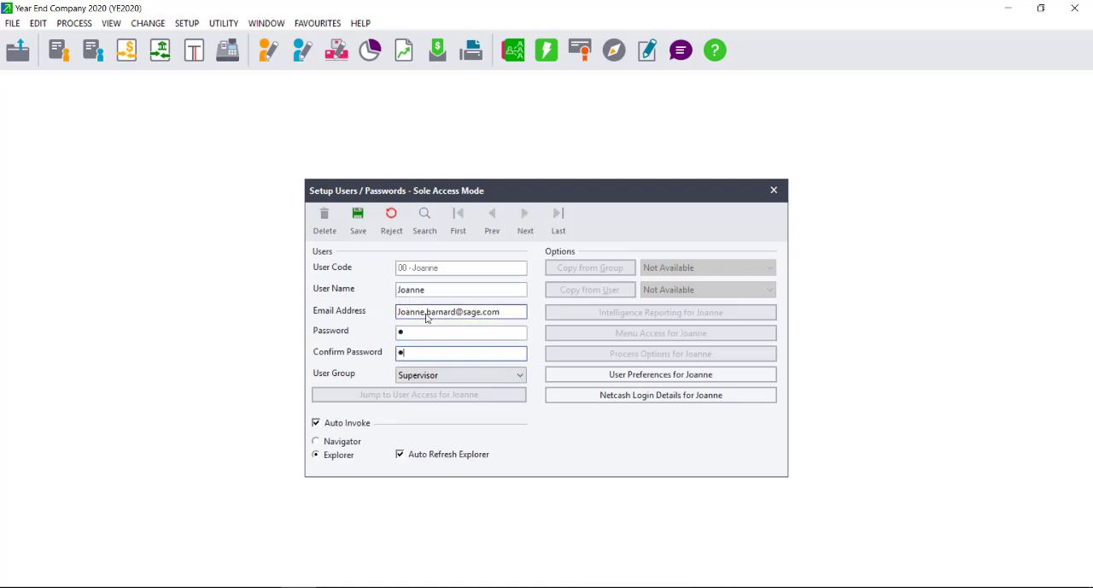
left_click(360, 221)
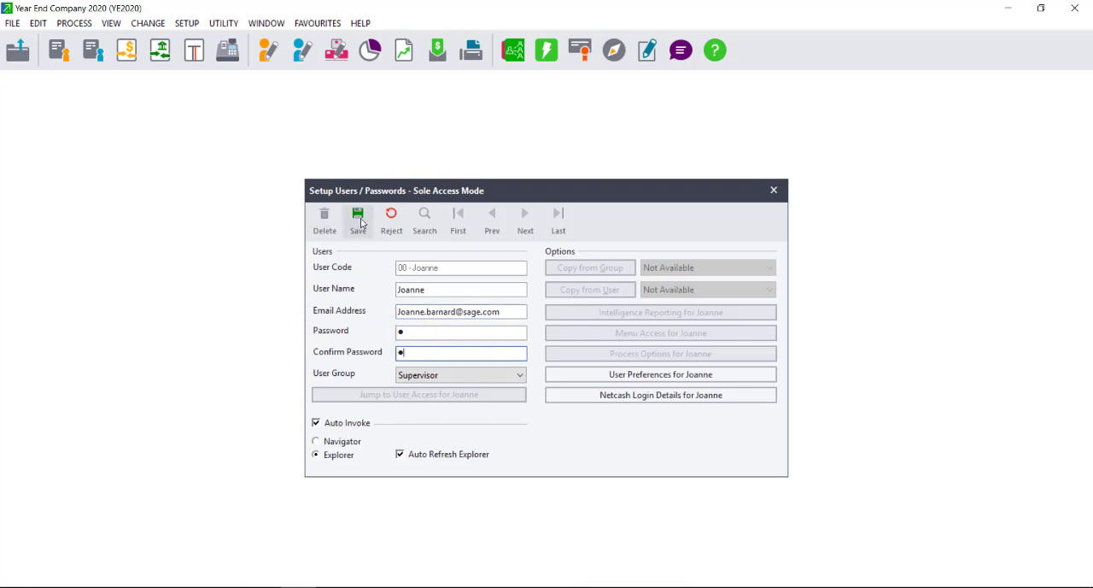
left_click(775, 189)
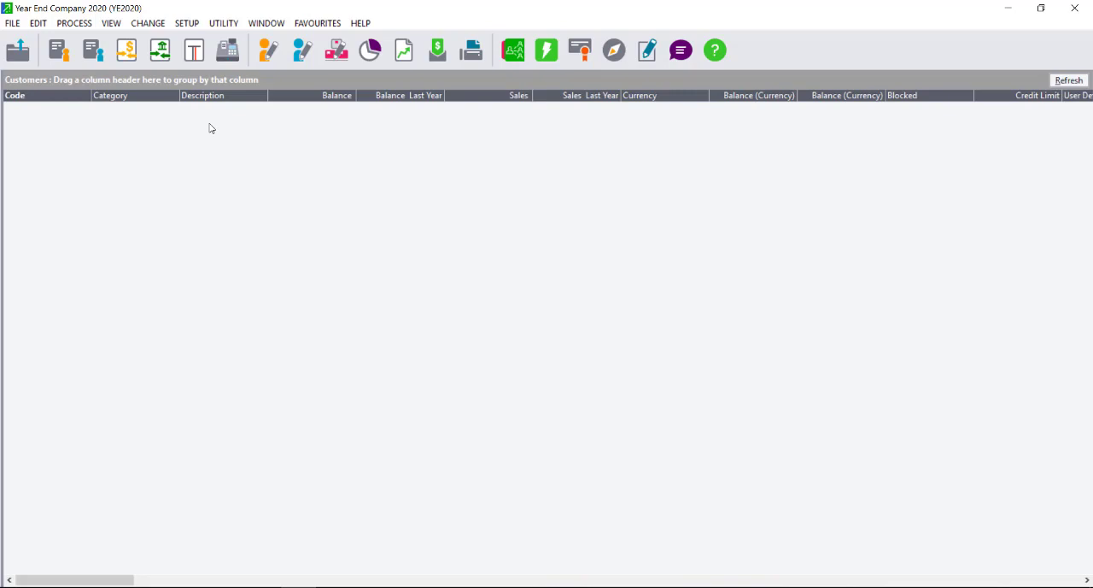
Activate the YE2021 company in the company registration manager, choosing its folder p:\YE2021 on the network drive.
left_click(13, 26)
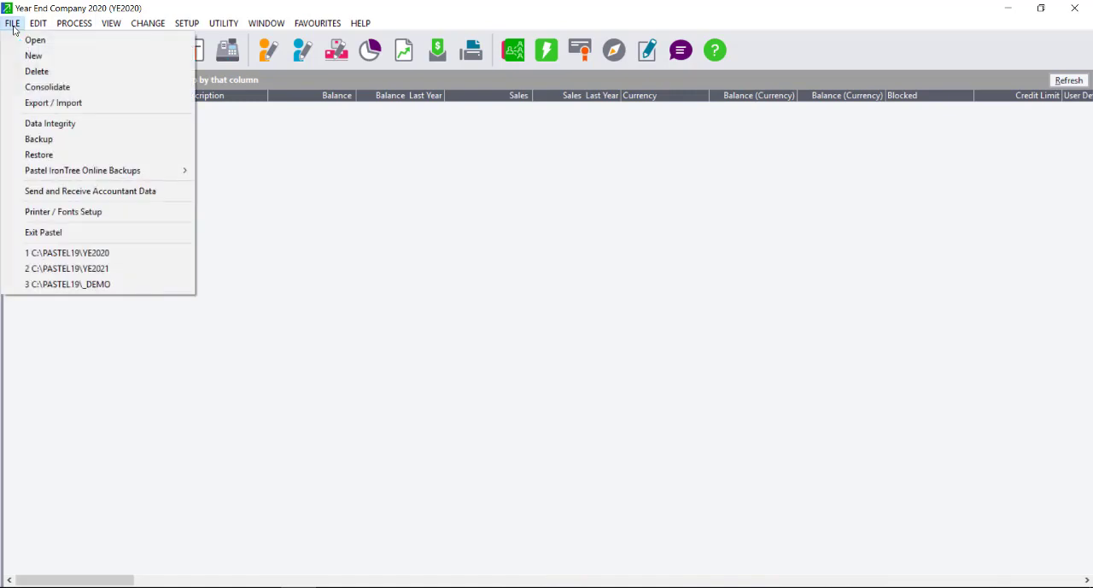
left_click(19, 43)
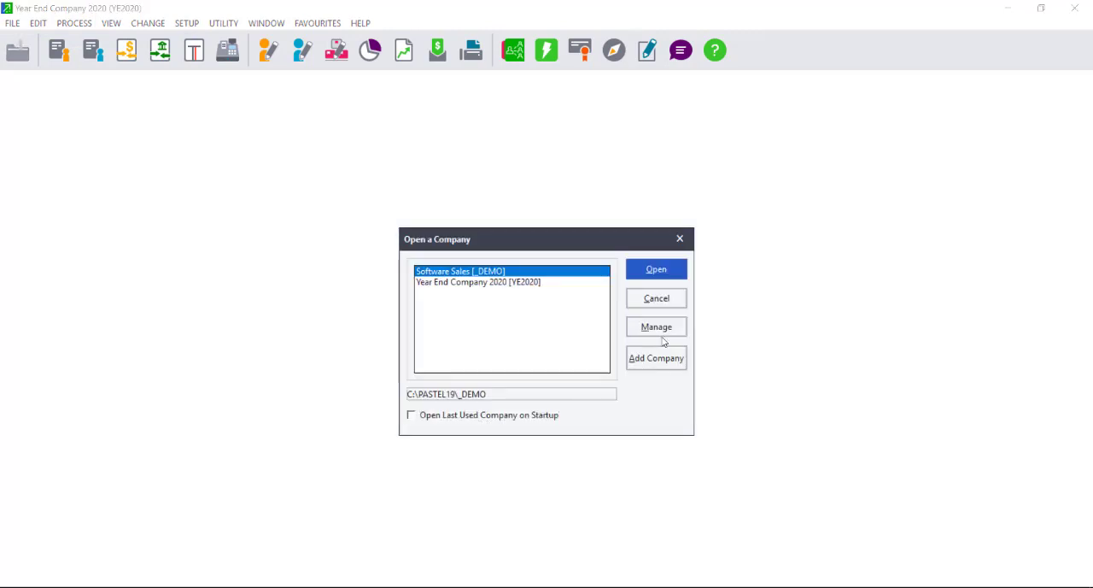
left_click(667, 330)
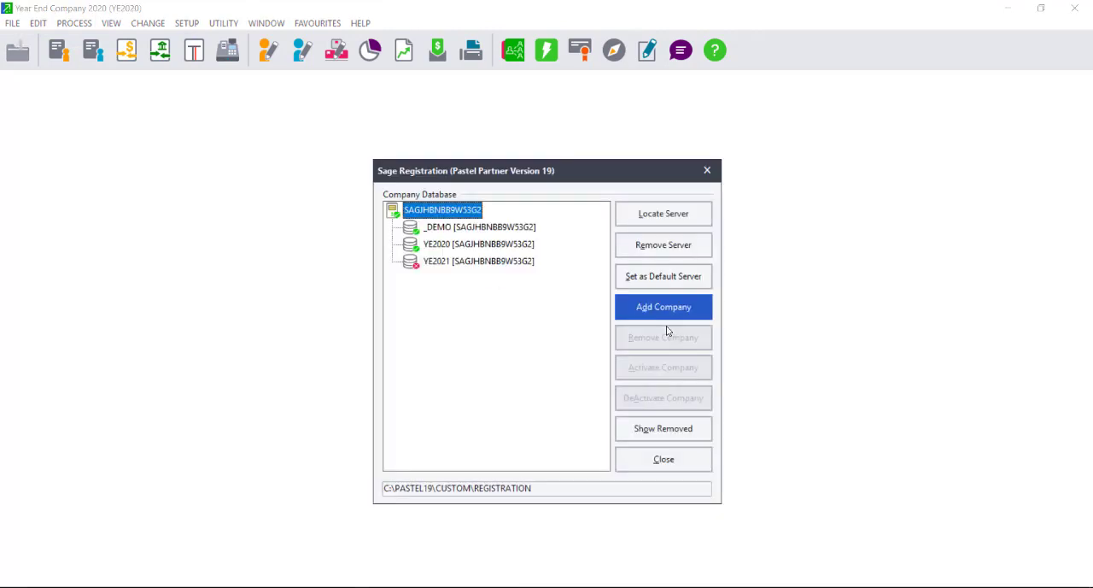
left_click(448, 263)
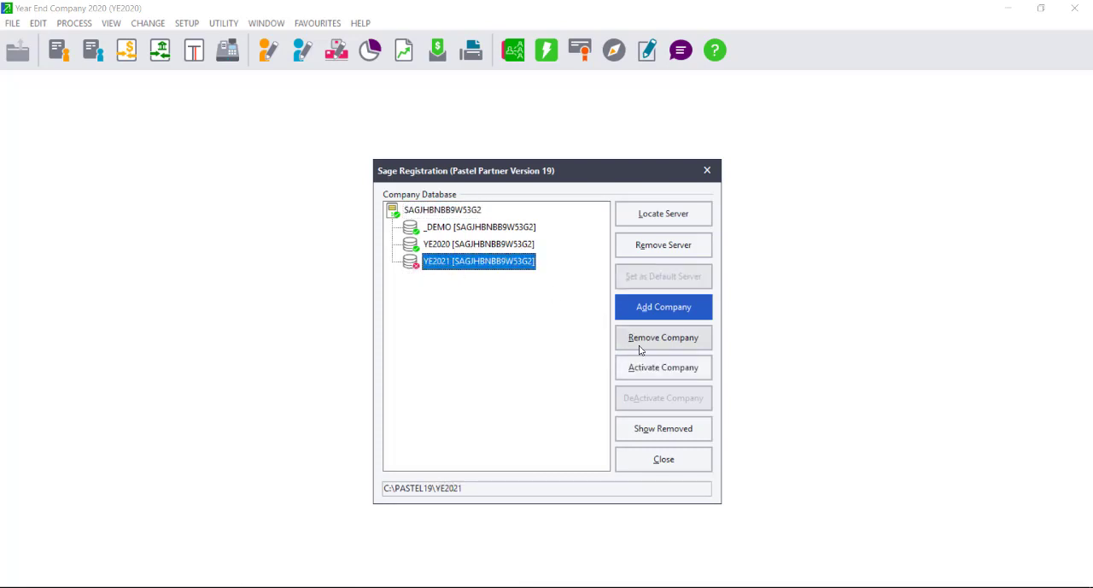
left_click(658, 372)
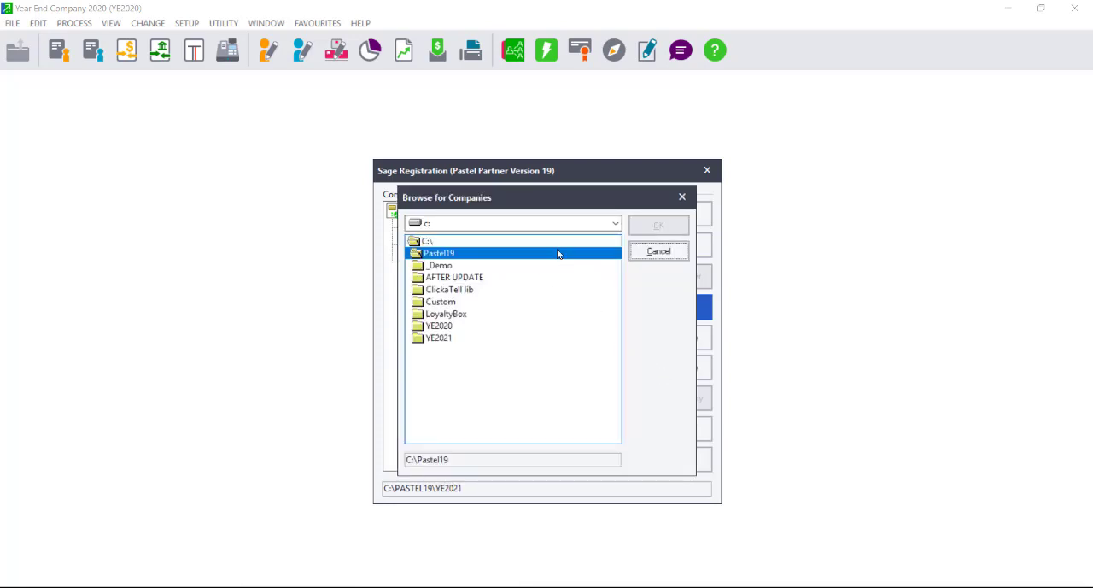
left_click(534, 225)
left_click(490, 251)
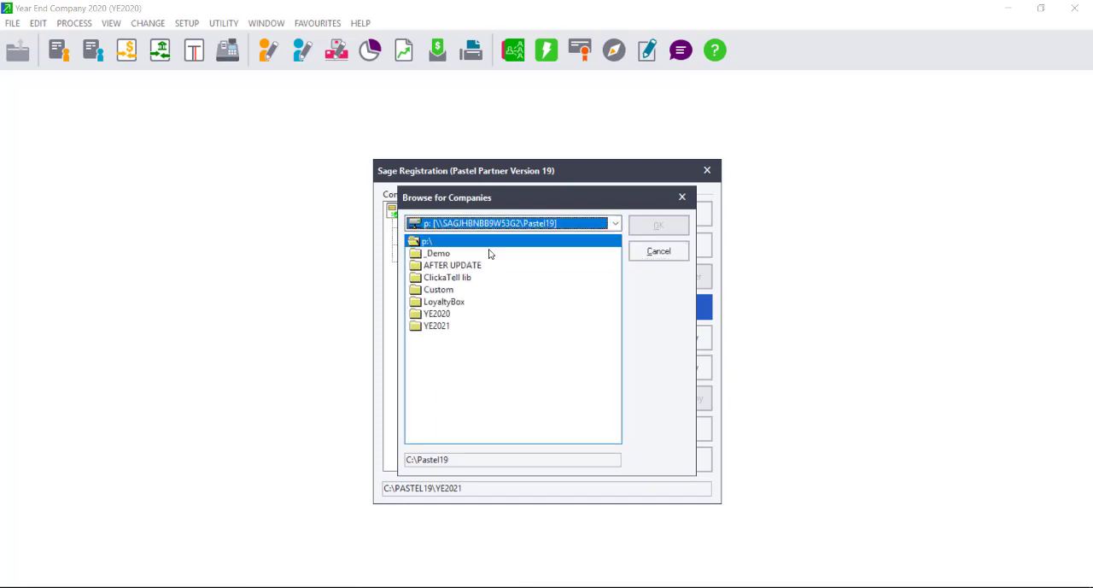
double_click(437, 327)
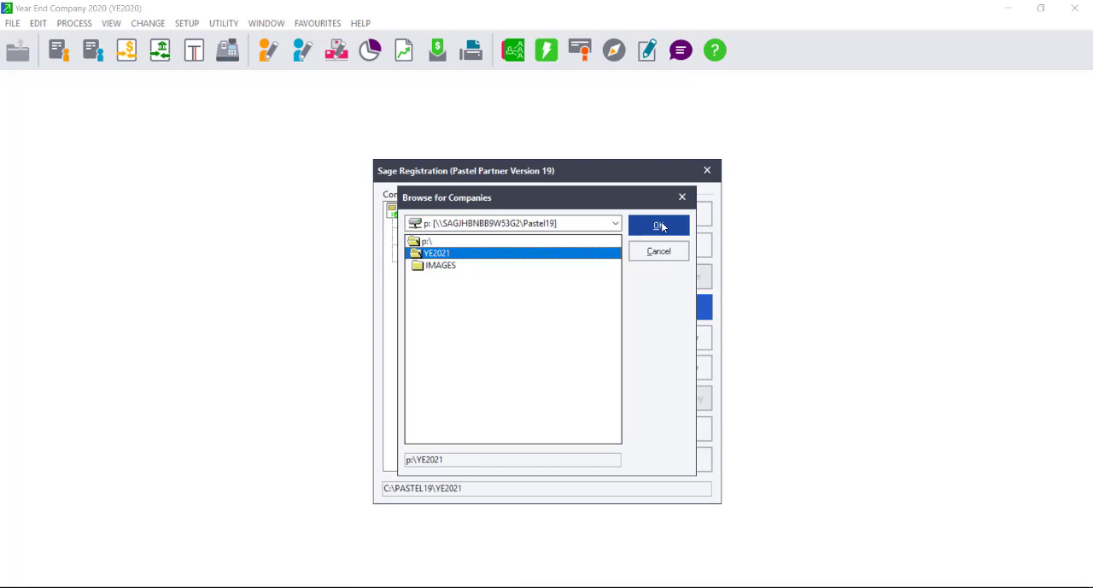
left_click(659, 225)
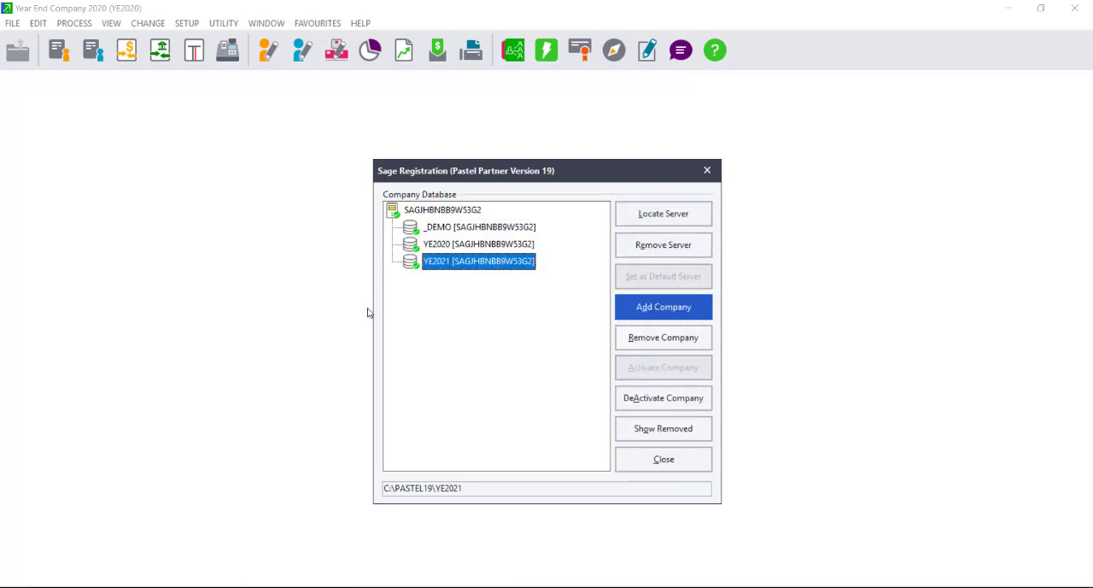
Start removing the YE2020 company but decline the confirmation, deactivate that company instead and close the registration manager.
left_click(438, 246)
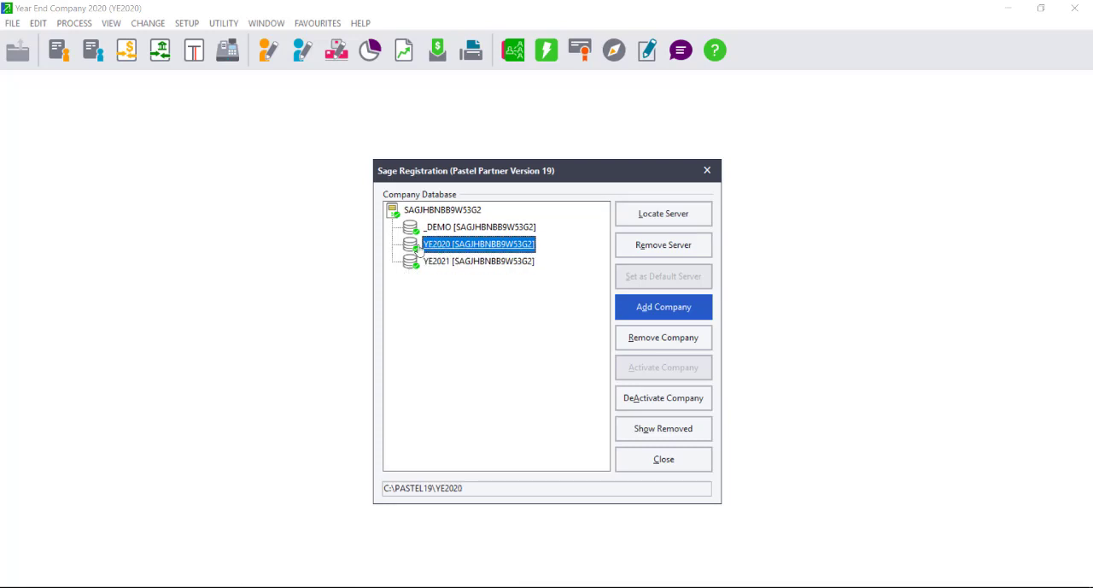
left_click(655, 339)
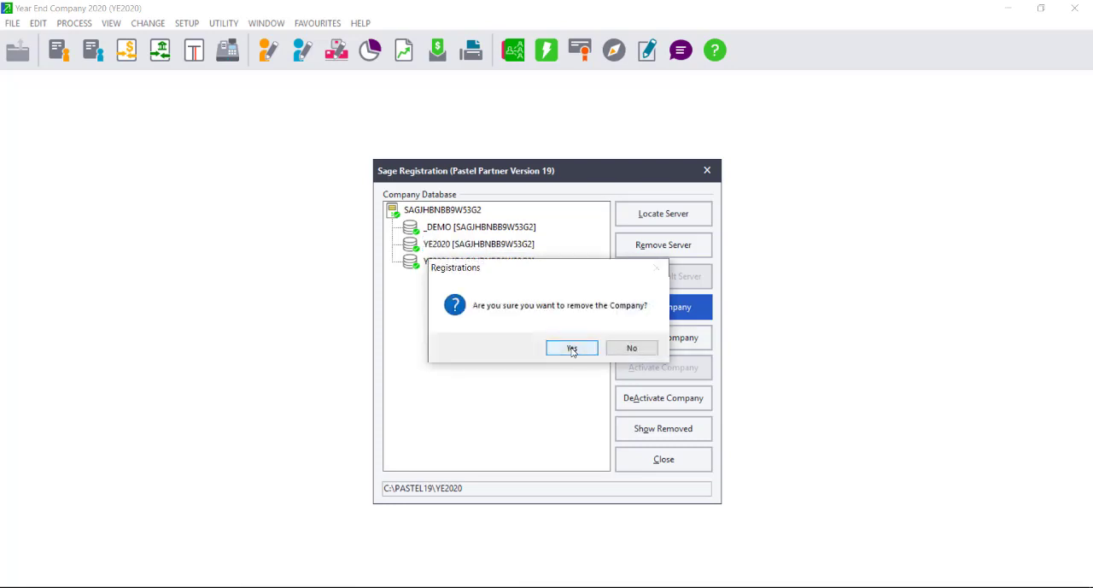
left_click(633, 348)
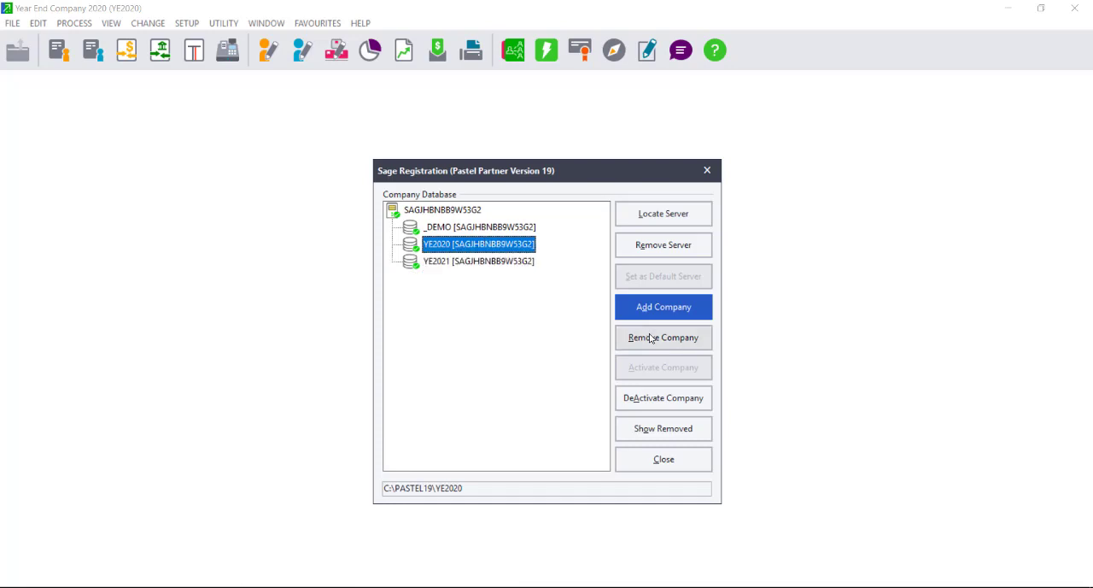
left_click(640, 401)
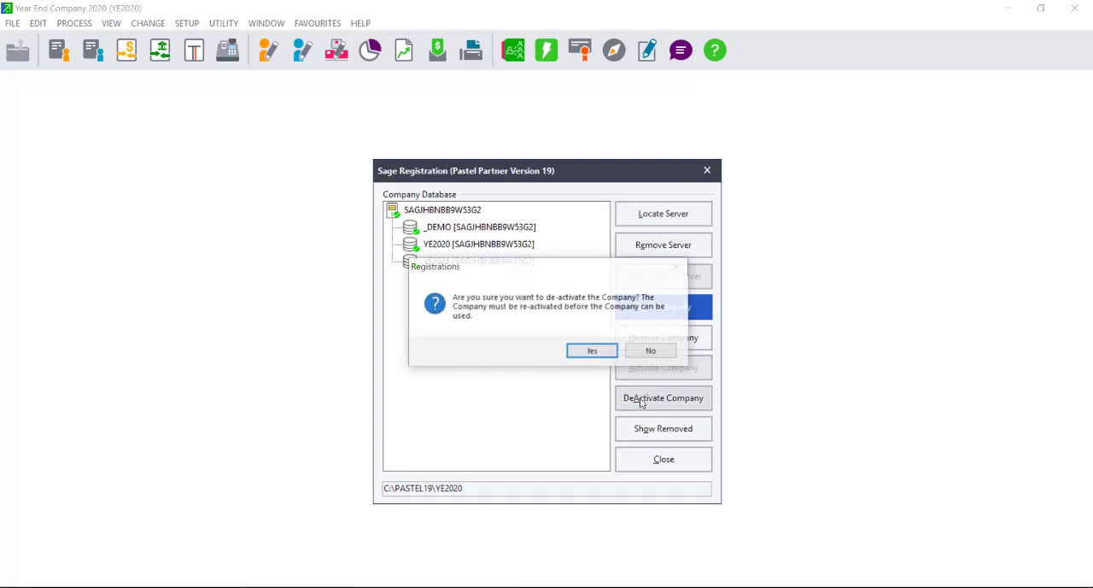
left_click(587, 355)
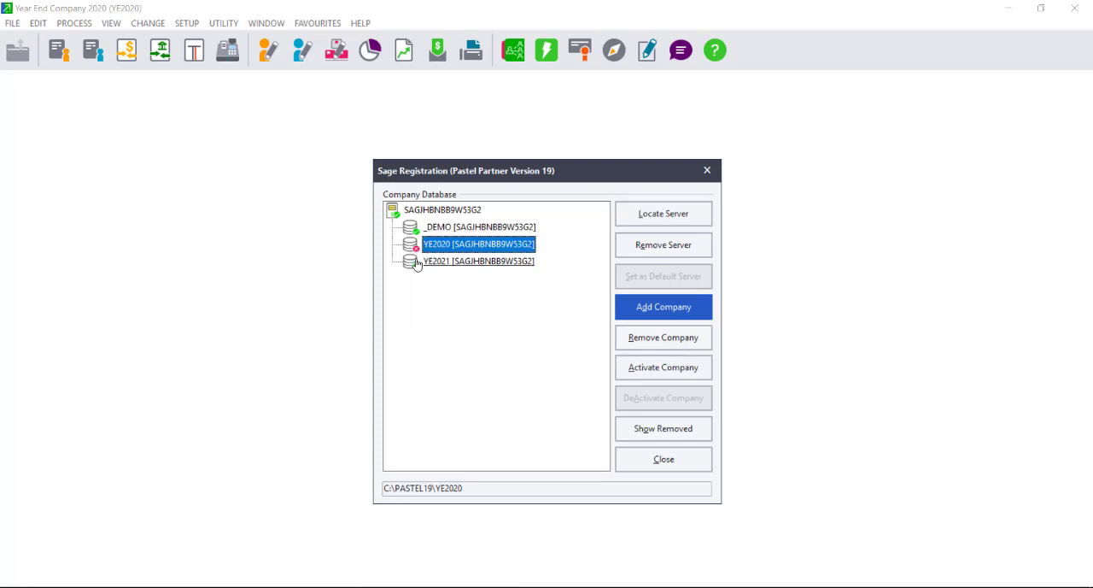
left_click(690, 466)
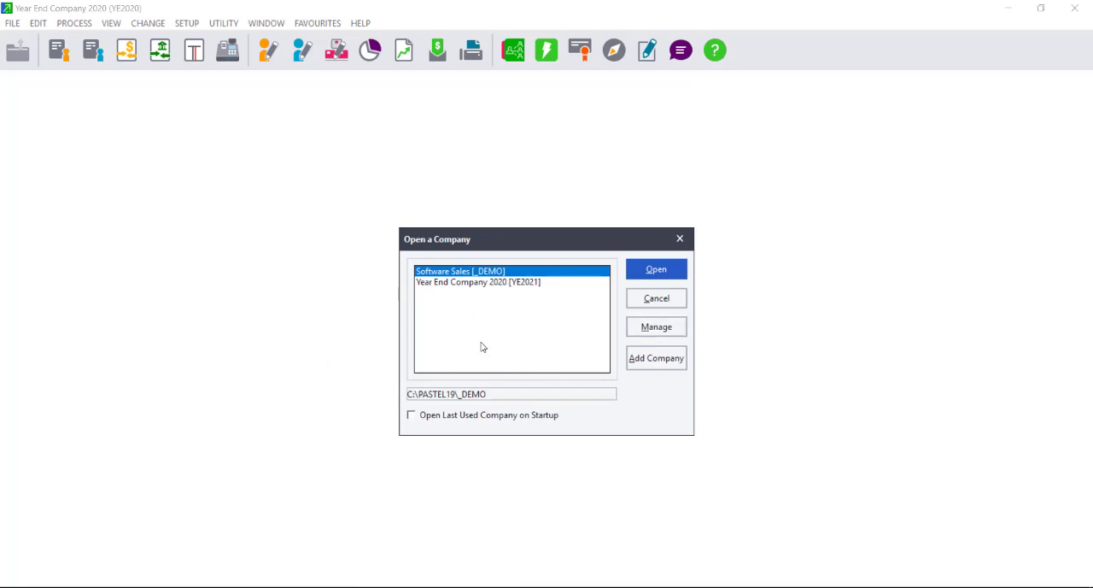
Select the YE2021 company in the list of companies available to open.
left_click(476, 283)
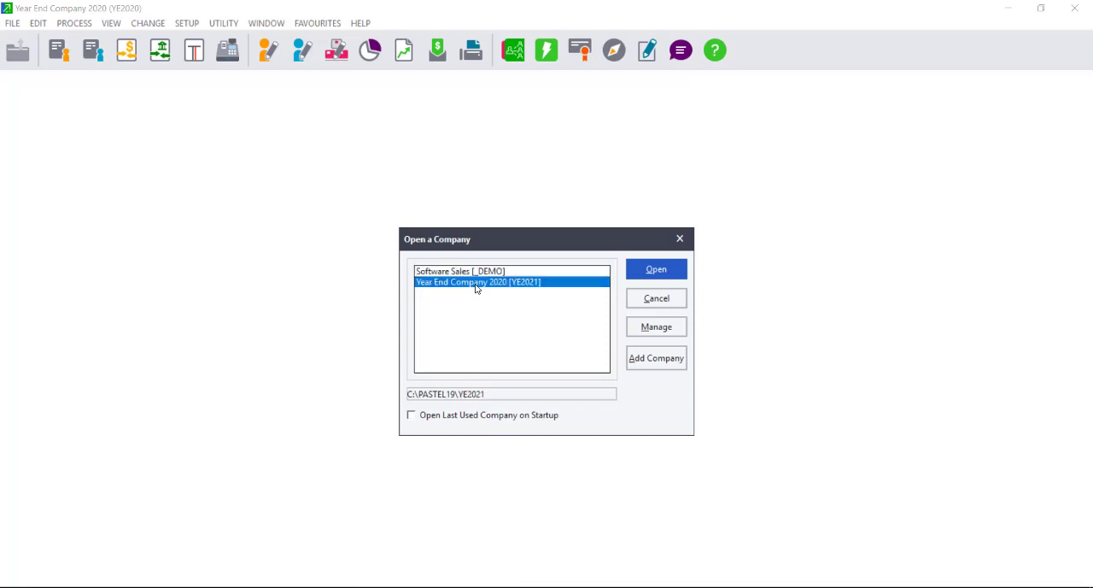